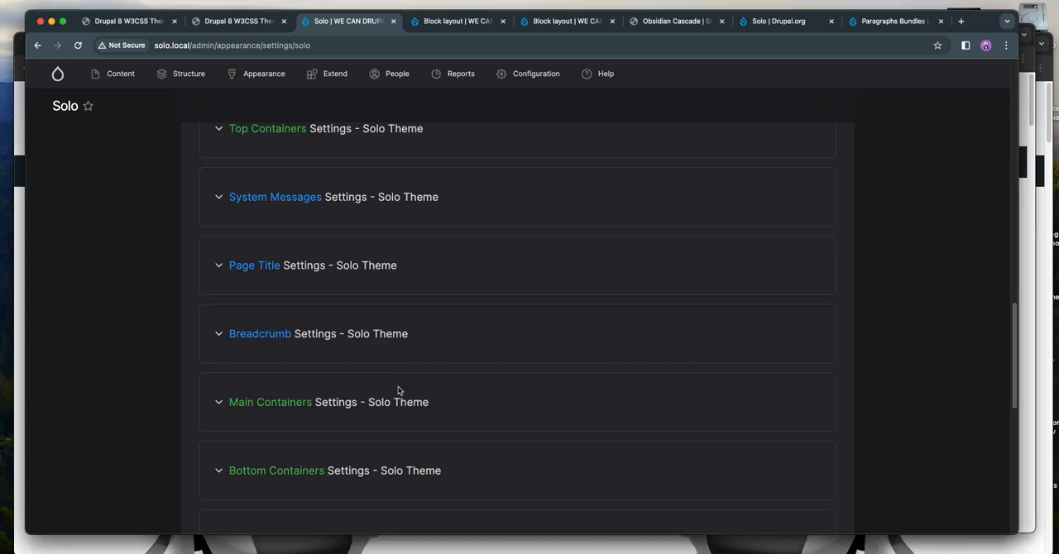
Expand the Main Containers settings of the Solo theme, and examine the main region's columns on the reloaded home page
{"action": "left_click", "coordinate": [397, 394]}
{"action": "scroll", "coordinate": [508, 383], "scroll_direction": "down", "scroll_amount": 3}
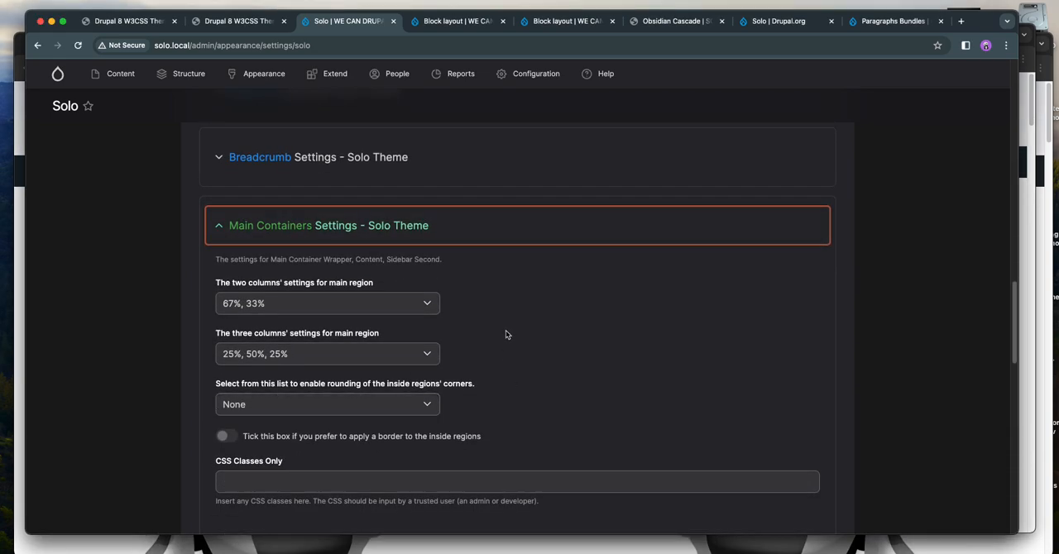
{"action": "left_click", "coordinate": [243, 24]}
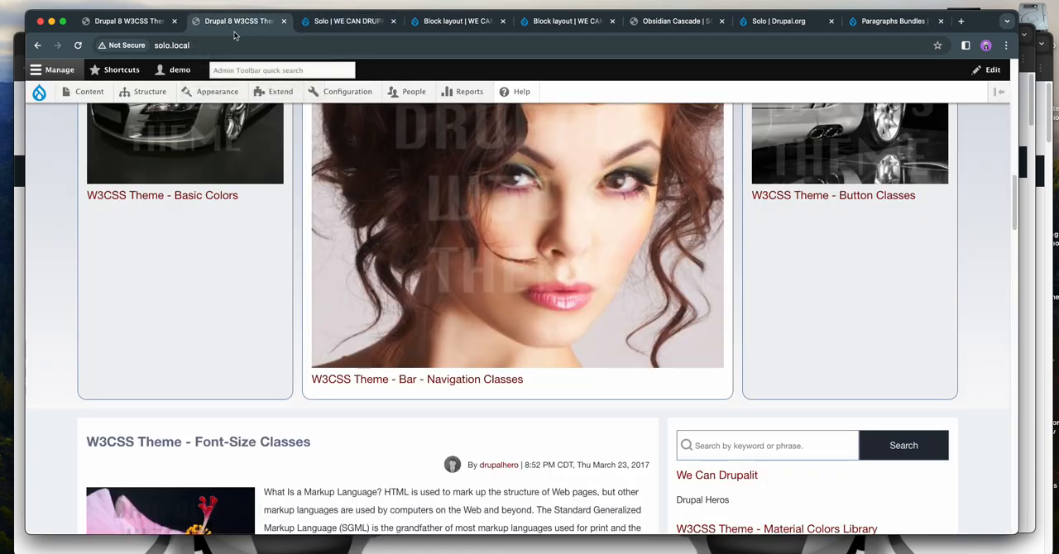
{"action": "left_click", "coordinate": [78, 46]}
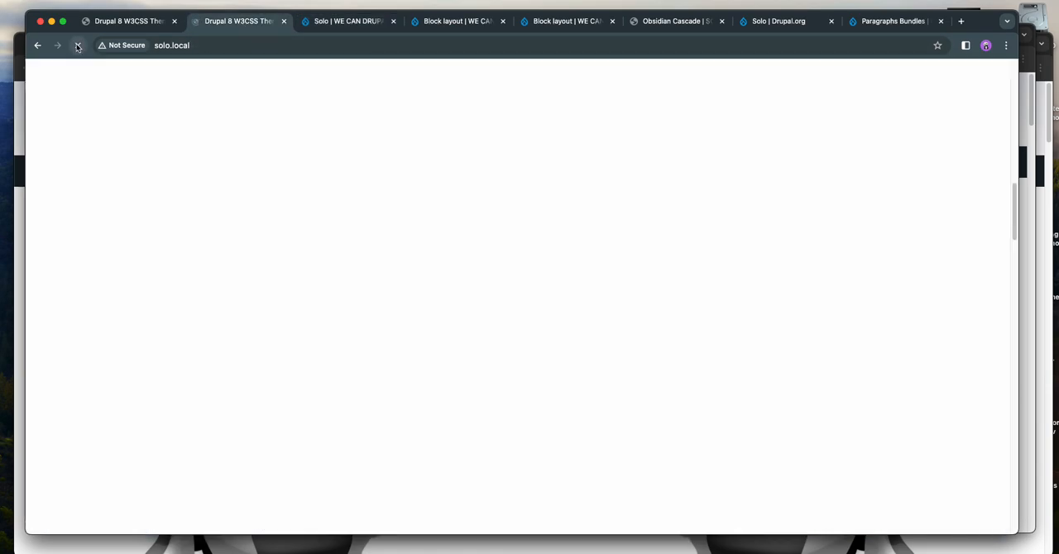
{"action": "scroll", "coordinate": [211, 196], "scroll_direction": "down", "scroll_amount": 5}
{"action": "scroll", "coordinate": [211, 196], "scroll_direction": "down", "scroll_amount": 2}
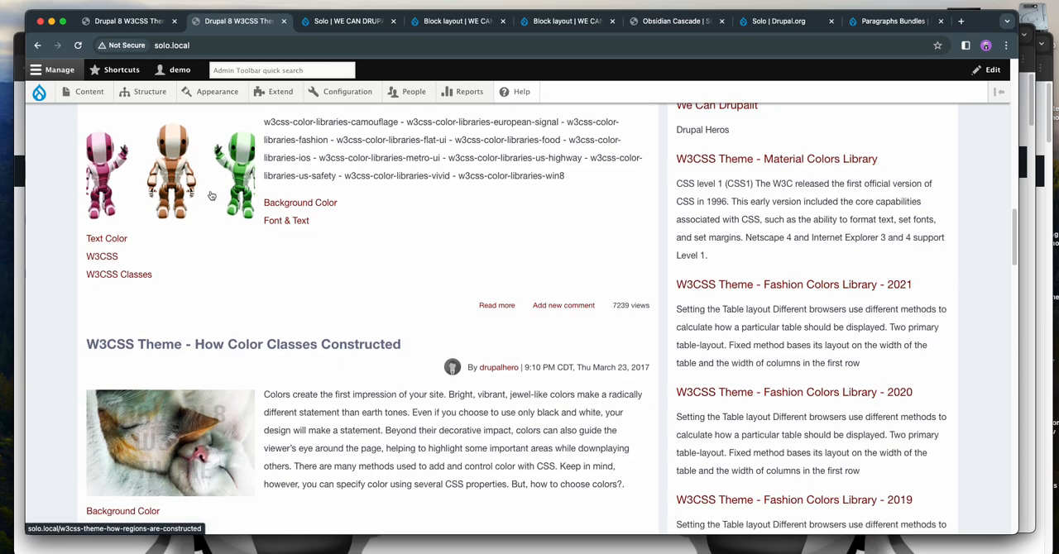
{"action": "scroll", "coordinate": [375, 259], "scroll_direction": "up", "scroll_amount": 3}
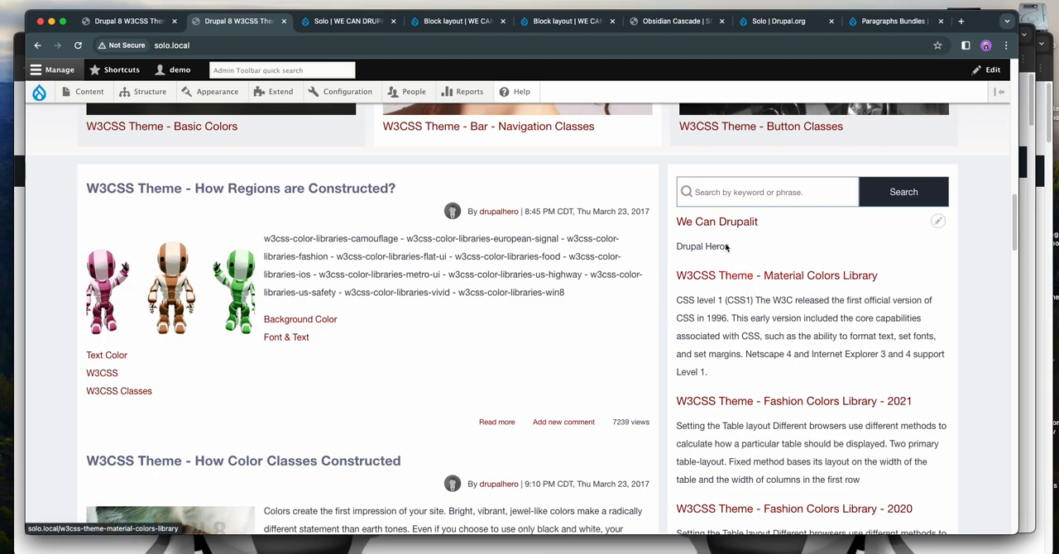
Reload the Solo theme settings, reopen the Main Containers section and compare it with the home page's two-column main region
{"action": "key", "text": "ctrl+Tab"}
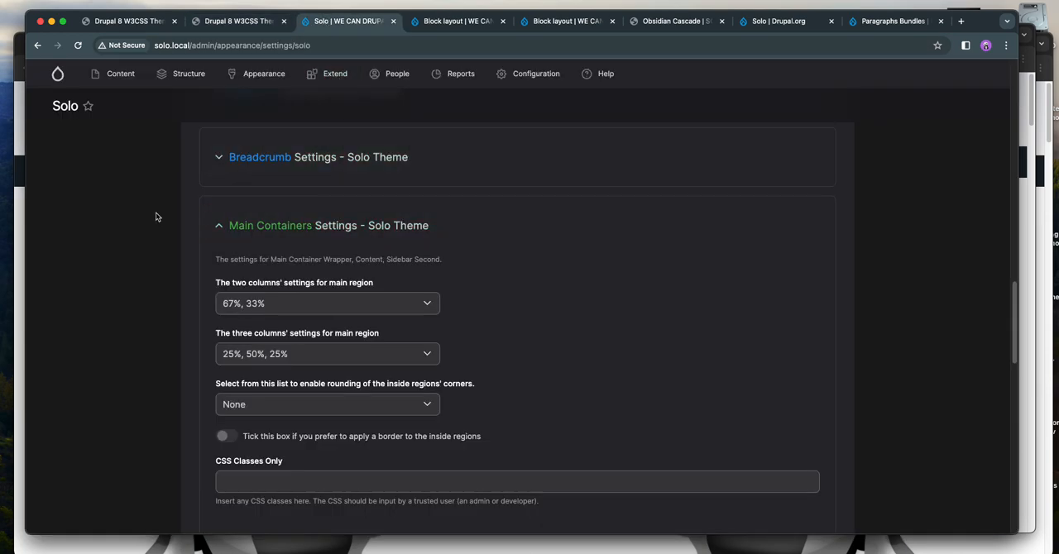
{"action": "left_click", "coordinate": [77, 44]}
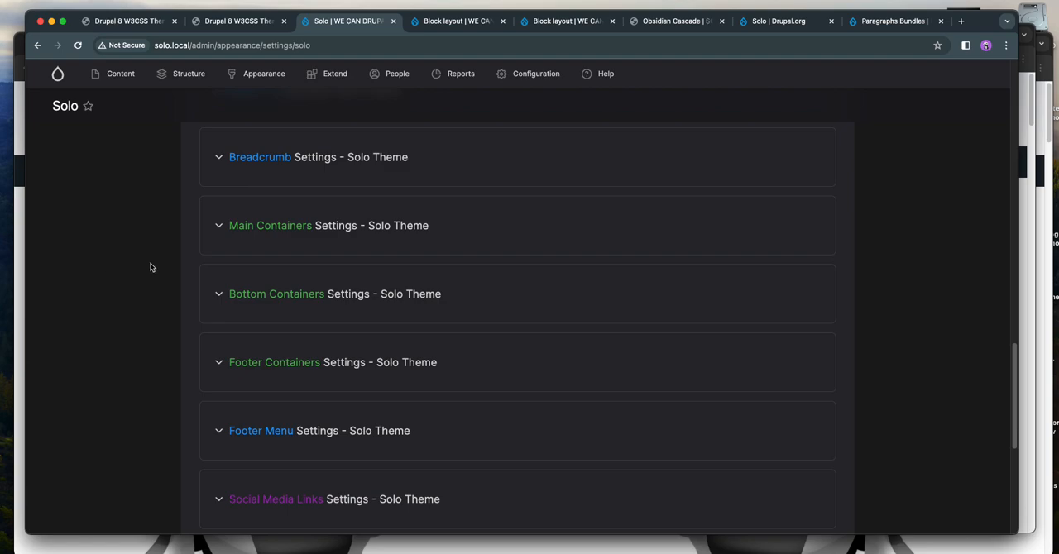
{"action": "left_click", "coordinate": [289, 226]}
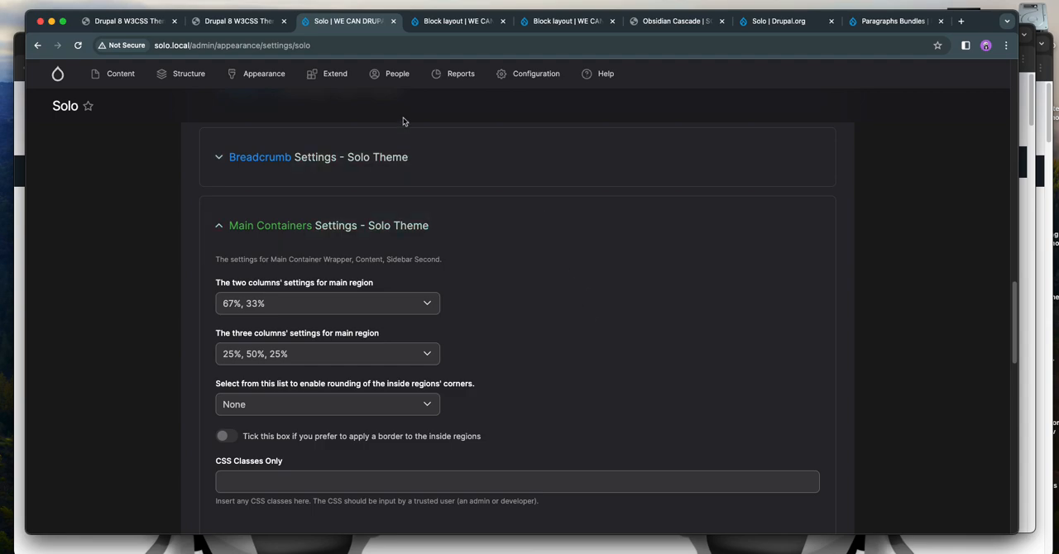
{"action": "left_click", "coordinate": [245, 23]}
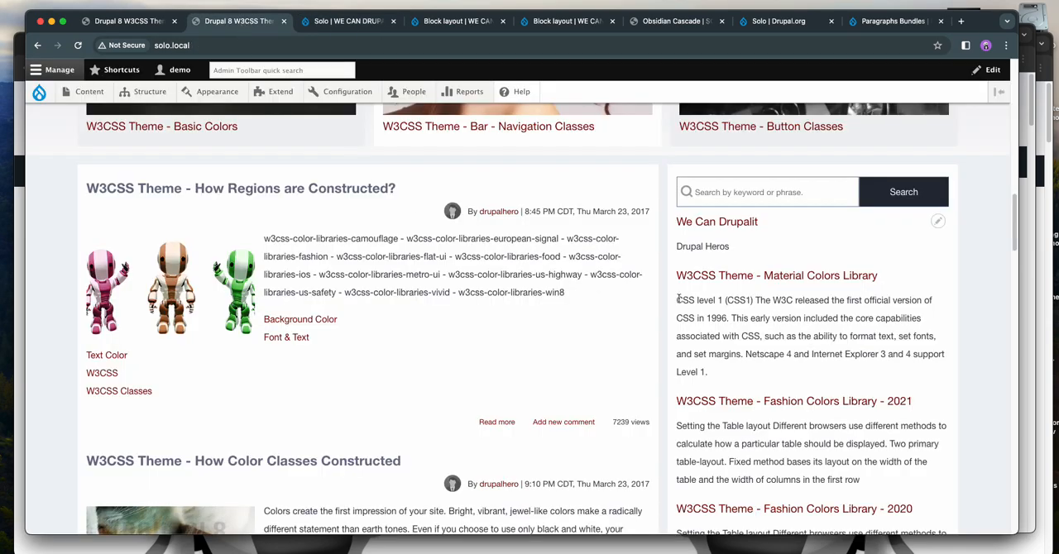
{"action": "left_click", "coordinate": [352, 23]}
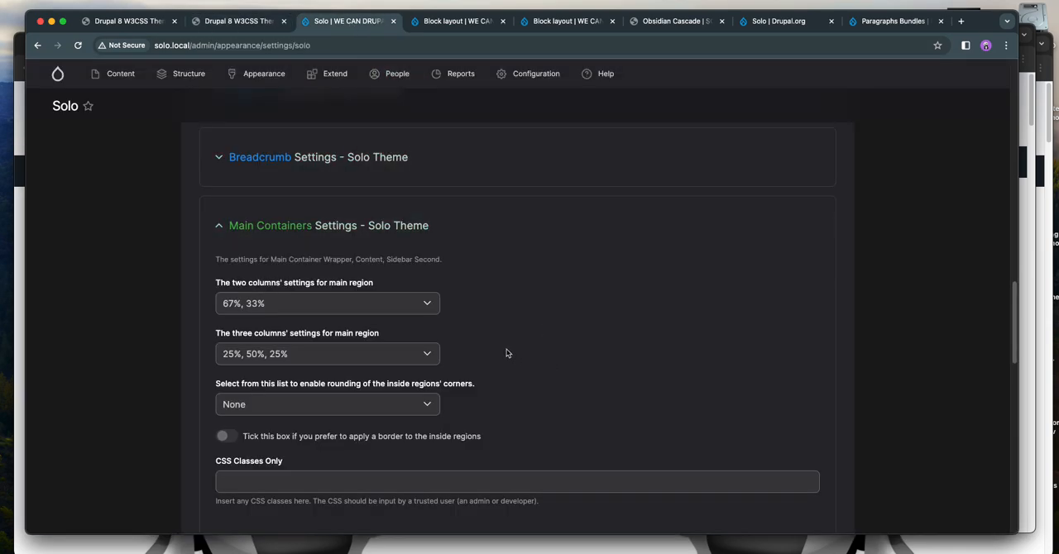
Set the main region's two-column layout to 80%, 20%, save the configuration and check it on the reloaded home page
{"action": "left_click", "coordinate": [282, 306]}
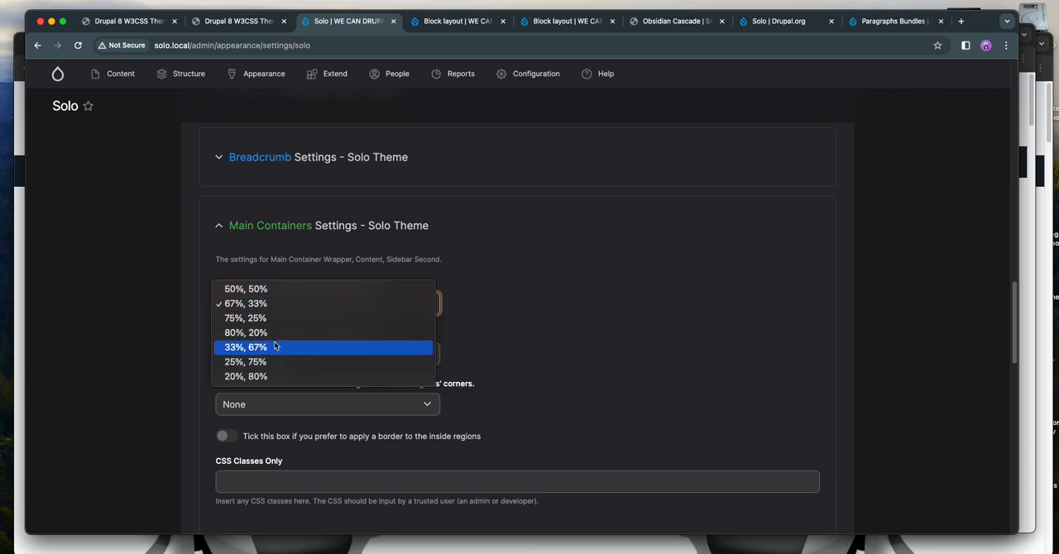
{"action": "left_click", "coordinate": [264, 333]}
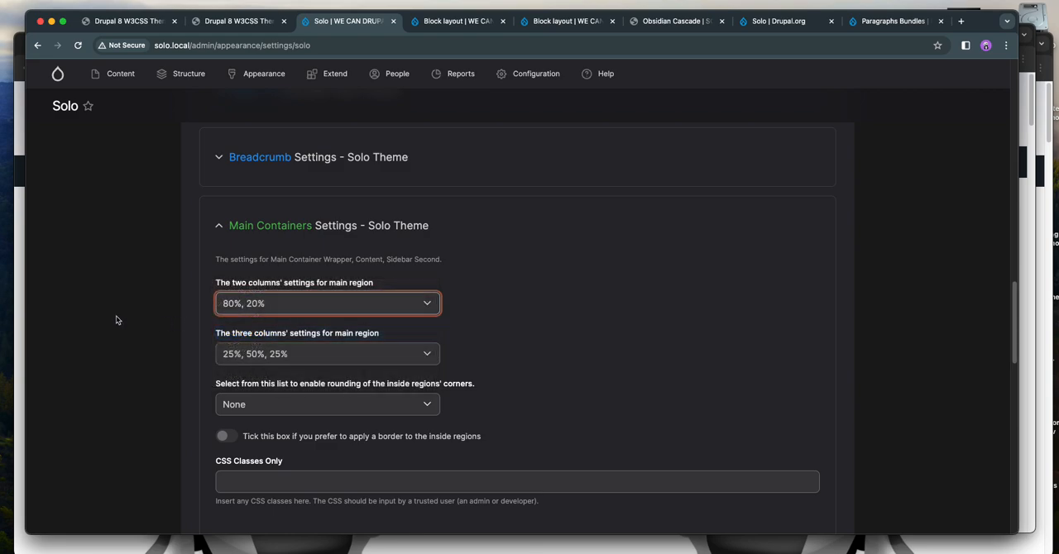
{"action": "scroll", "coordinate": [105, 312], "scroll_direction": "down", "scroll_amount": 10}
{"action": "left_click", "coordinate": [243, 457]}
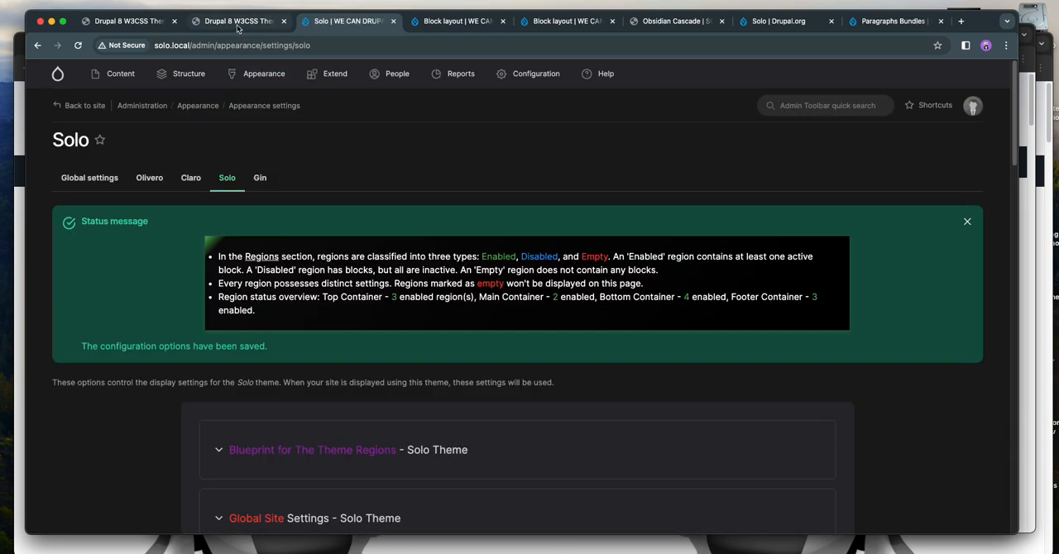
{"action": "left_click", "coordinate": [238, 21]}
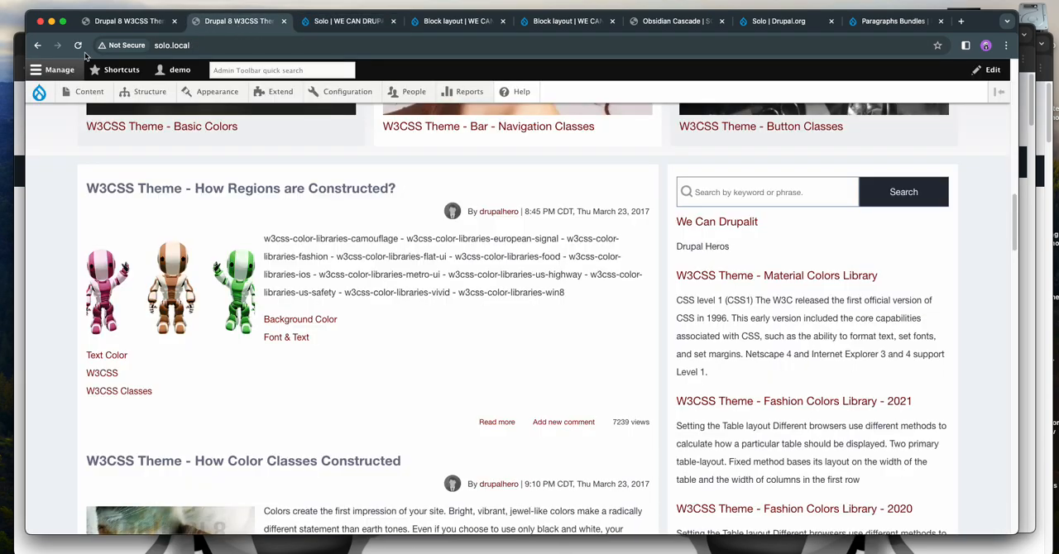
{"action": "left_click", "coordinate": [78, 46]}
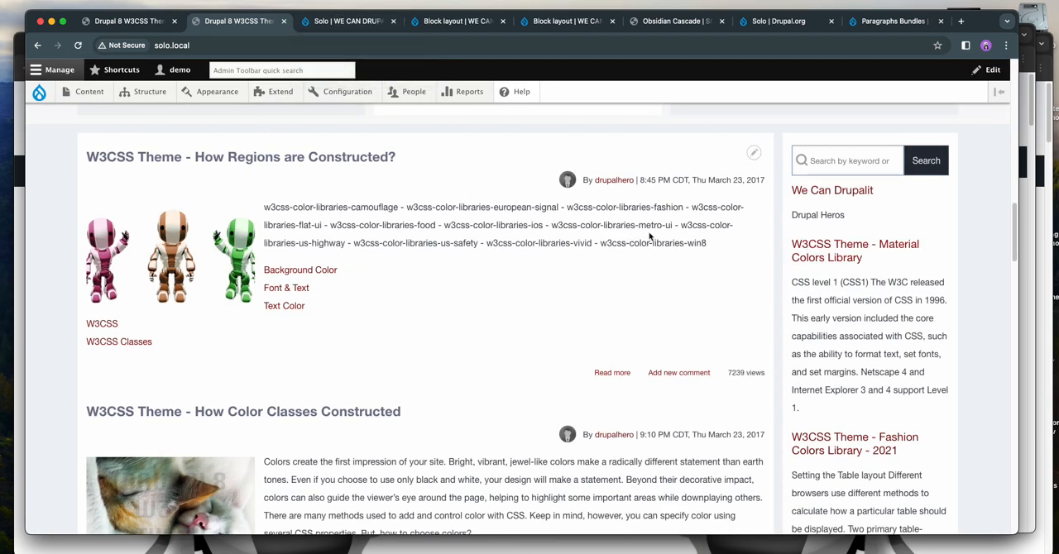
Reopen the Main Containers settings and examine the width options for the main region's two-column layout
{"action": "left_click", "coordinate": [345, 20]}
{"action": "scroll", "coordinate": [402, 366], "scroll_direction": "down", "scroll_amount": 5}
{"action": "scroll", "coordinate": [402, 366], "scroll_direction": "down", "scroll_amount": 8}
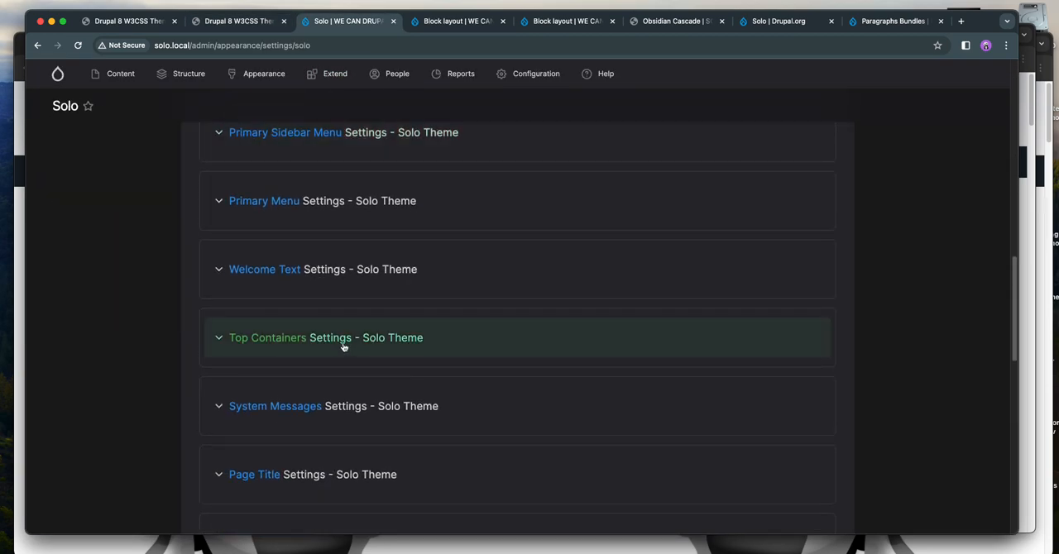
{"action": "scroll", "coordinate": [343, 346], "scroll_direction": "down", "scroll_amount": 4}
{"action": "left_click", "coordinate": [387, 356]}
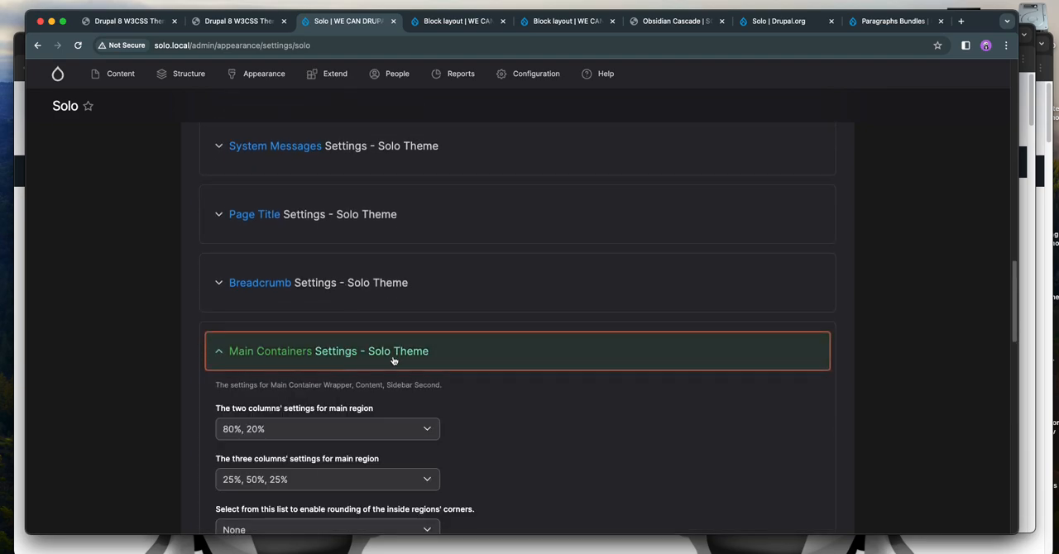
{"action": "scroll", "coordinate": [387, 360], "scroll_direction": "down", "scroll_amount": 2}
{"action": "left_click", "coordinate": [319, 332]}
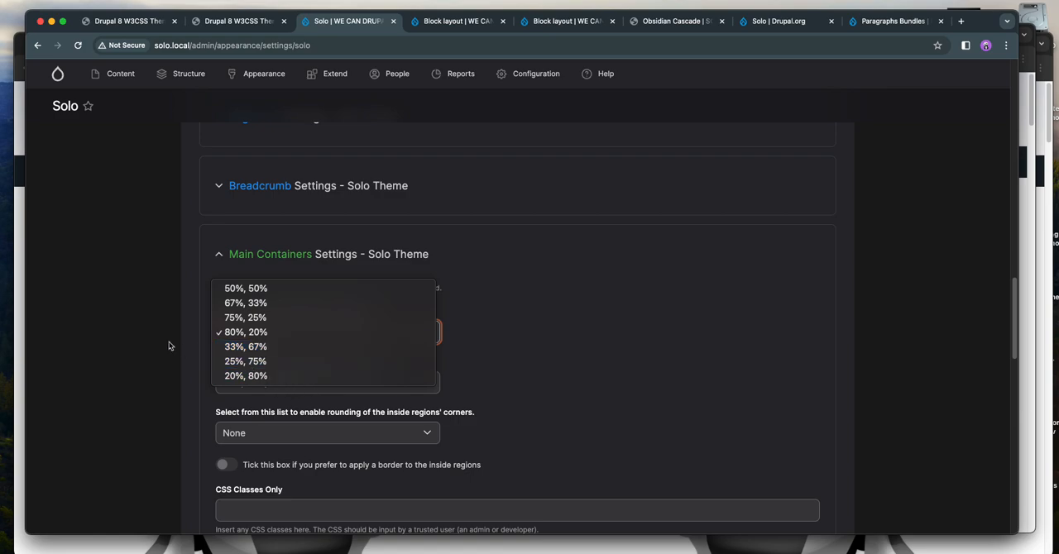
{"action": "left_click", "coordinate": [102, 323]}
{"action": "left_click", "coordinate": [90, 326]}
Open the Block layout page in a new browser tab and switch to it
{"action": "mouse_move", "coordinate": [182, 76]}
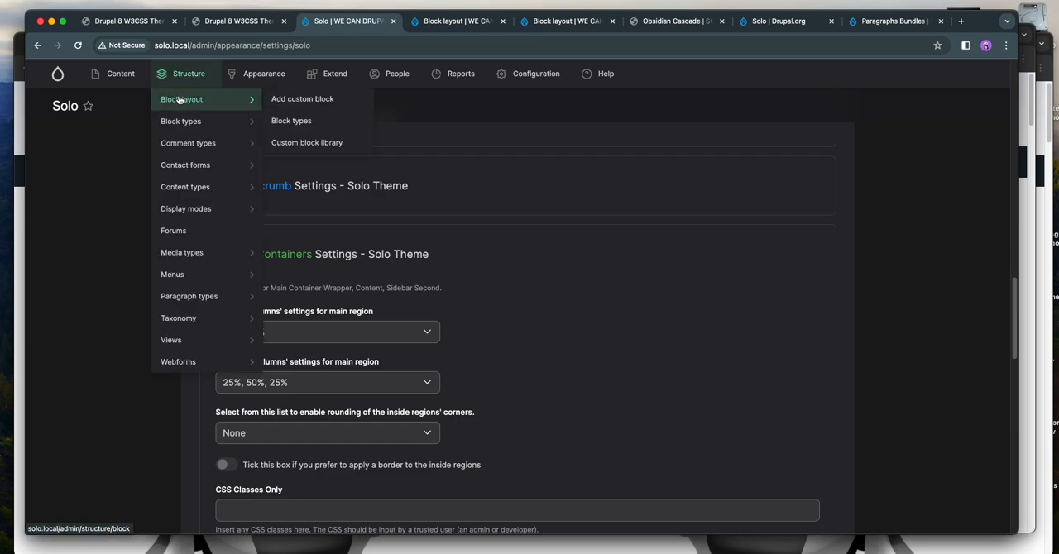
{"action": "right_click", "coordinate": [177, 101]}
{"action": "left_click", "coordinate": [221, 102]}
{"action": "left_click", "coordinate": [413, 21]}
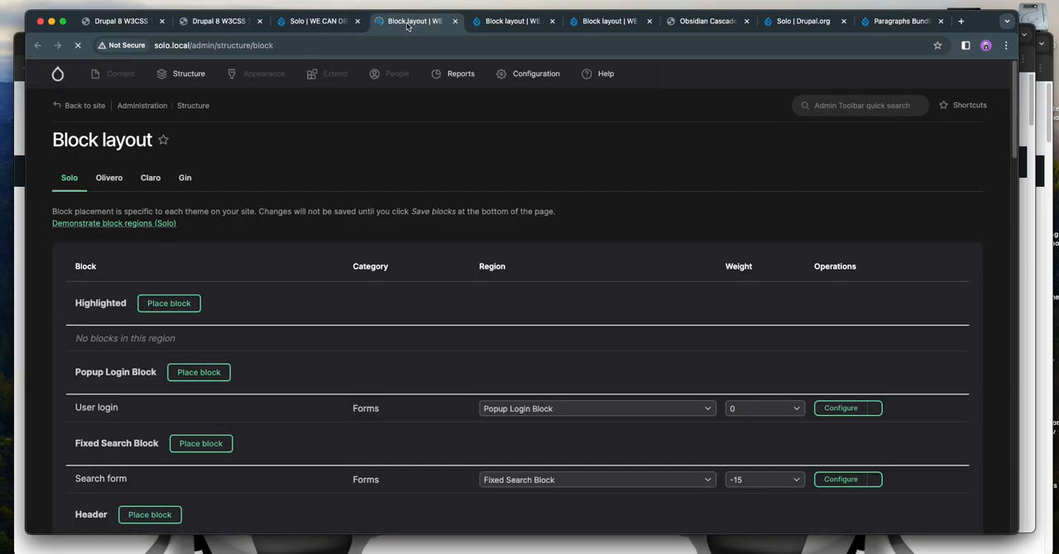
Place the Contact block with its default settings in the Left Sidebar region and save the block layout
{"action": "scroll", "coordinate": [319, 313], "scroll_direction": "down", "scroll_amount": 5}
{"action": "scroll", "coordinate": [300, 305], "scroll_direction": "down", "scroll_amount": 8}
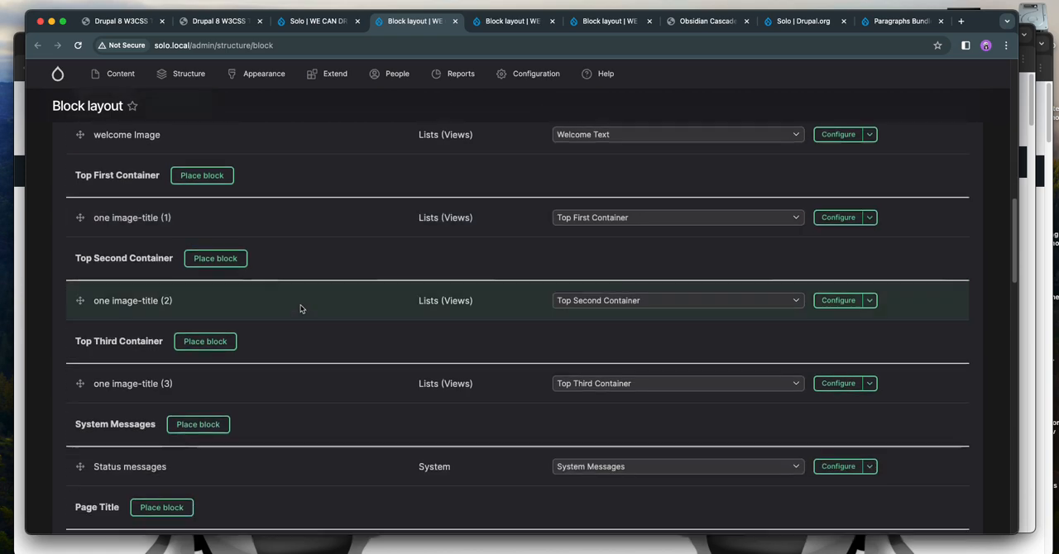
{"action": "scroll", "coordinate": [301, 306], "scroll_direction": "down", "scroll_amount": 3}
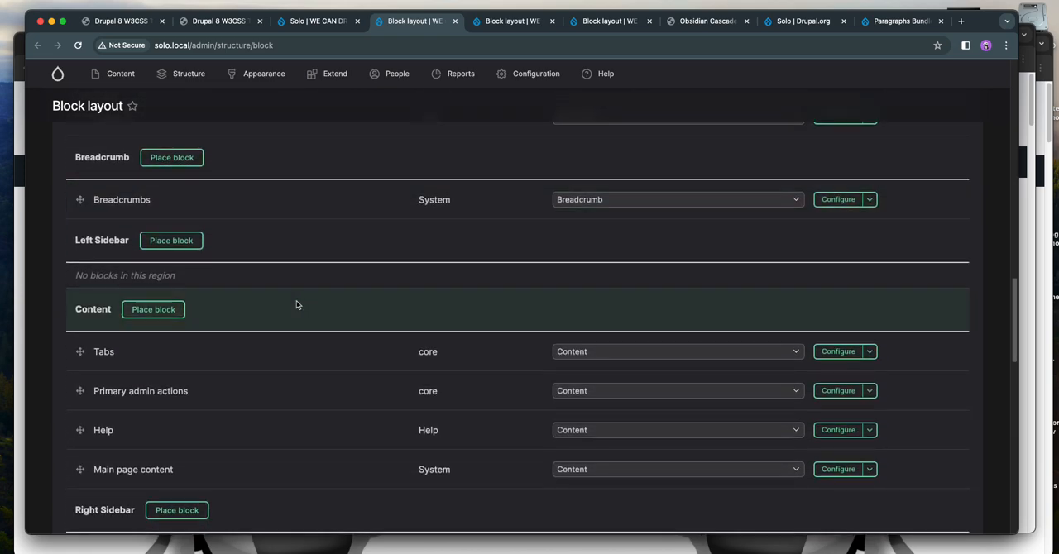
{"action": "left_click", "coordinate": [165, 241]}
{"action": "left_click", "coordinate": [666, 274]}
{"action": "left_click", "coordinate": [289, 473]}
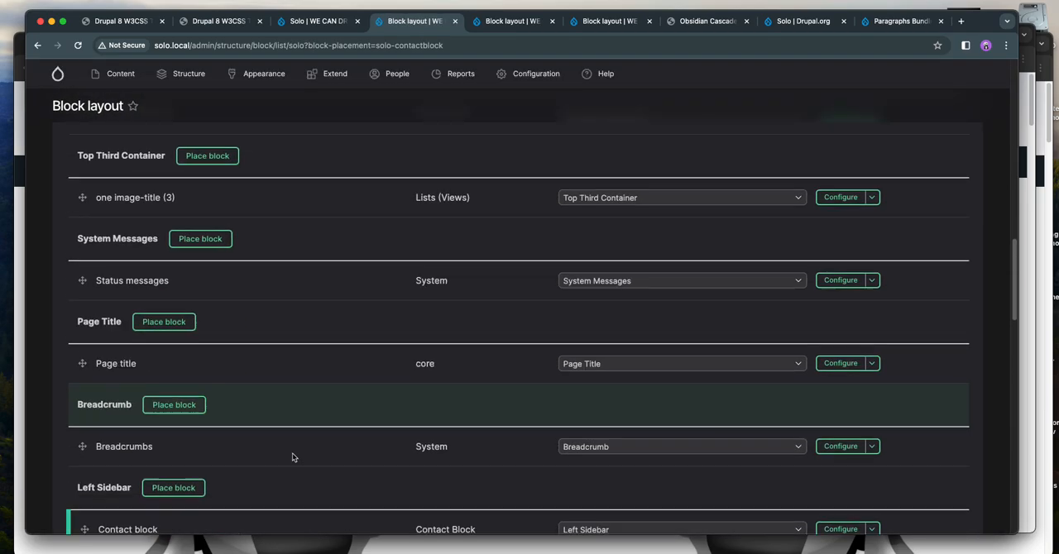
{"action": "scroll", "coordinate": [292, 457], "scroll_direction": "down", "scroll_amount": 10}
{"action": "left_click", "coordinate": [98, 421]}
Go to the site's home page and examine the main region with its left sidebar, content and right sidebar
{"action": "mouse_move", "coordinate": [58, 73]}
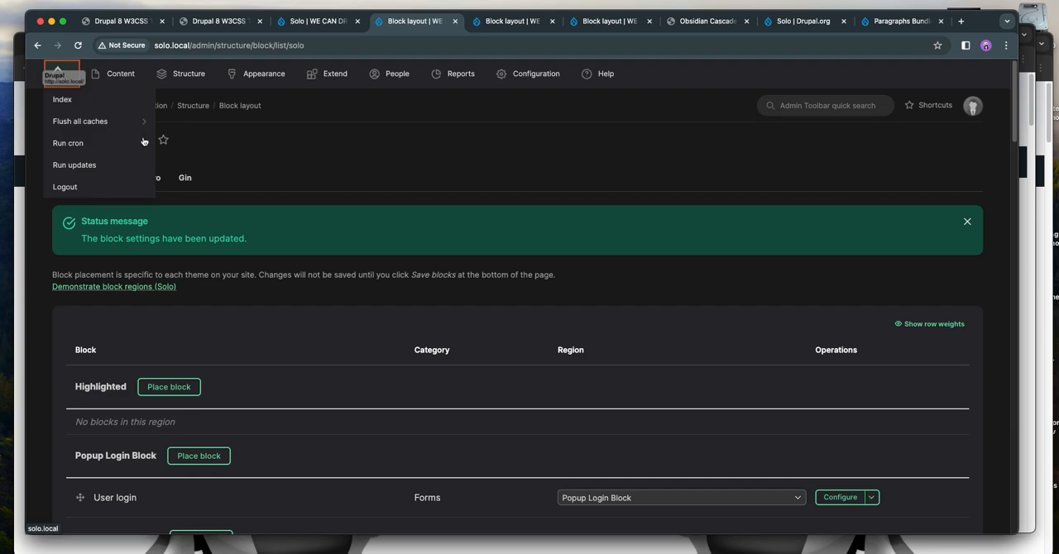
{"action": "left_click", "coordinate": [56, 78]}
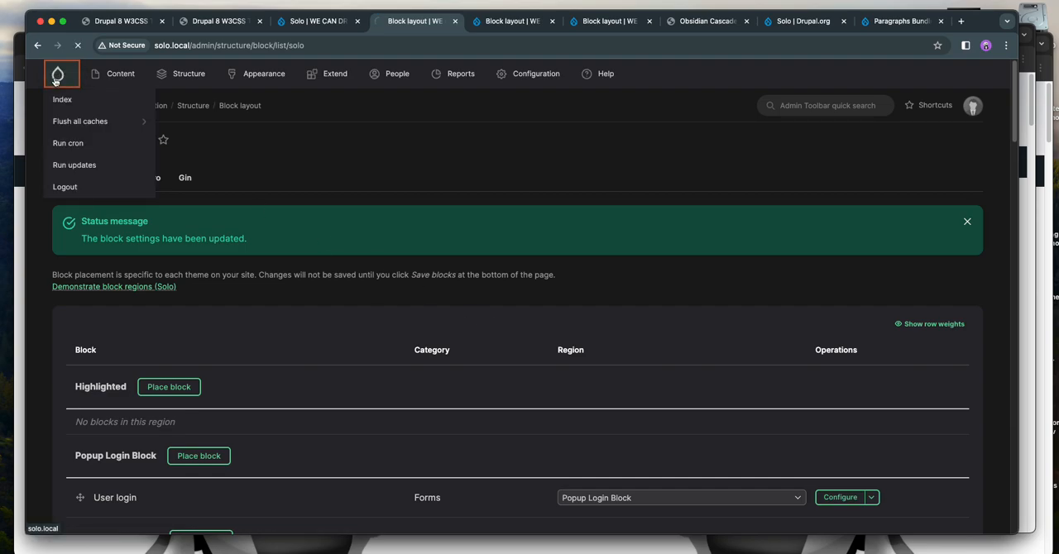
{"action": "scroll", "coordinate": [497, 244], "scroll_direction": "down", "scroll_amount": 10}
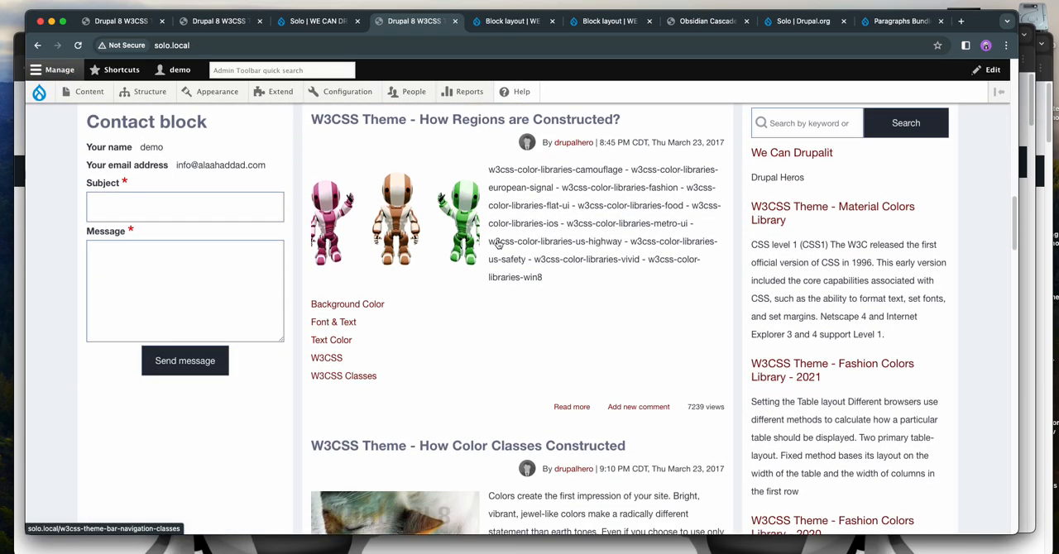
{"action": "scroll", "coordinate": [496, 245], "scroll_direction": "up", "scroll_amount": 1}
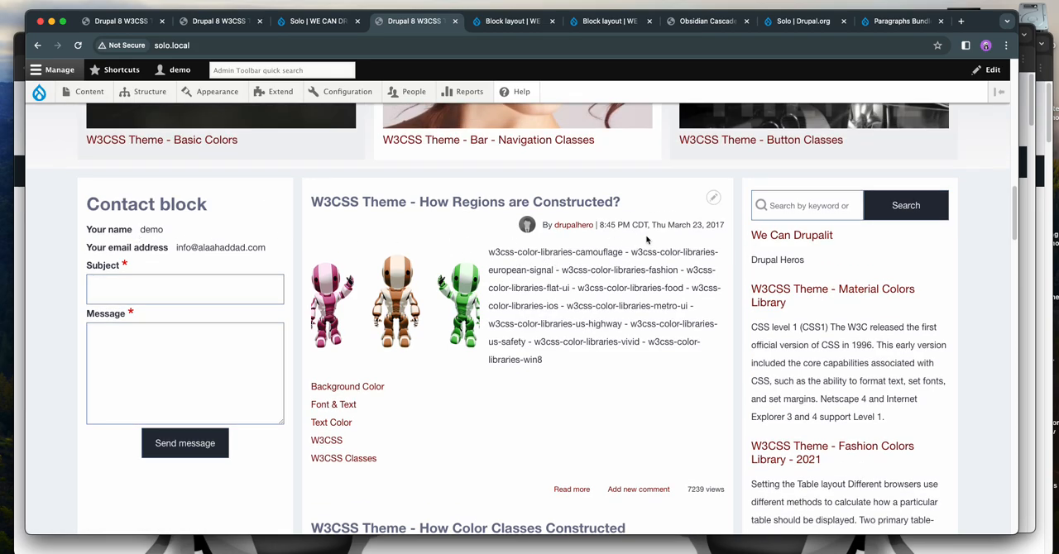
Set the main region's three-column layout to 20%, 60%, 20% in the Main Containers settings and save the configuration
{"action": "left_click", "coordinate": [302, 20]}
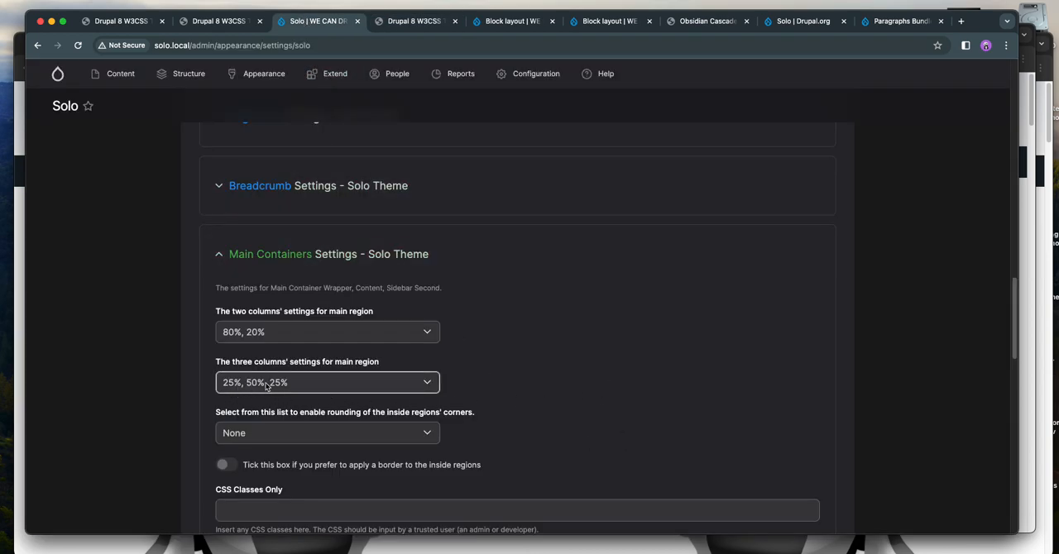
{"action": "left_click", "coordinate": [267, 385]}
{"action": "left_click", "coordinate": [268, 368]}
{"action": "left_click", "coordinate": [110, 379]}
{"action": "left_click", "coordinate": [283, 382]}
{"action": "left_click", "coordinate": [288, 411]}
{"action": "left_click", "coordinate": [121, 386]}
{"action": "scroll", "coordinate": [124, 389], "scroll_direction": "down", "scroll_amount": 15}
{"action": "left_click", "coordinate": [240, 459]}
Reload the home page and check the column widths of the three-column main region
{"action": "left_click", "coordinate": [217, 21]}
{"action": "left_click", "coordinate": [78, 45]}
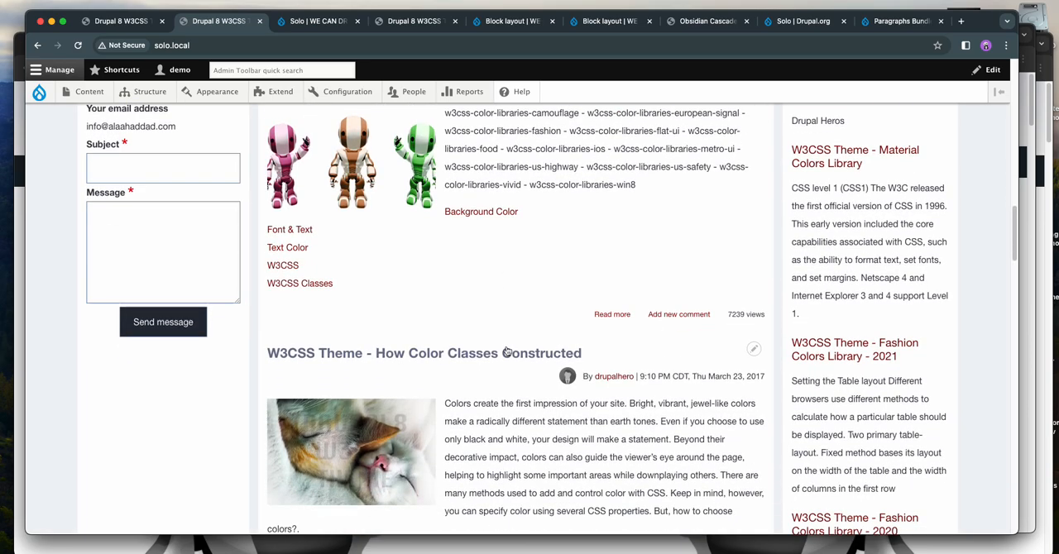
{"action": "scroll", "coordinate": [507, 352], "scroll_direction": "up", "scroll_amount": 5}
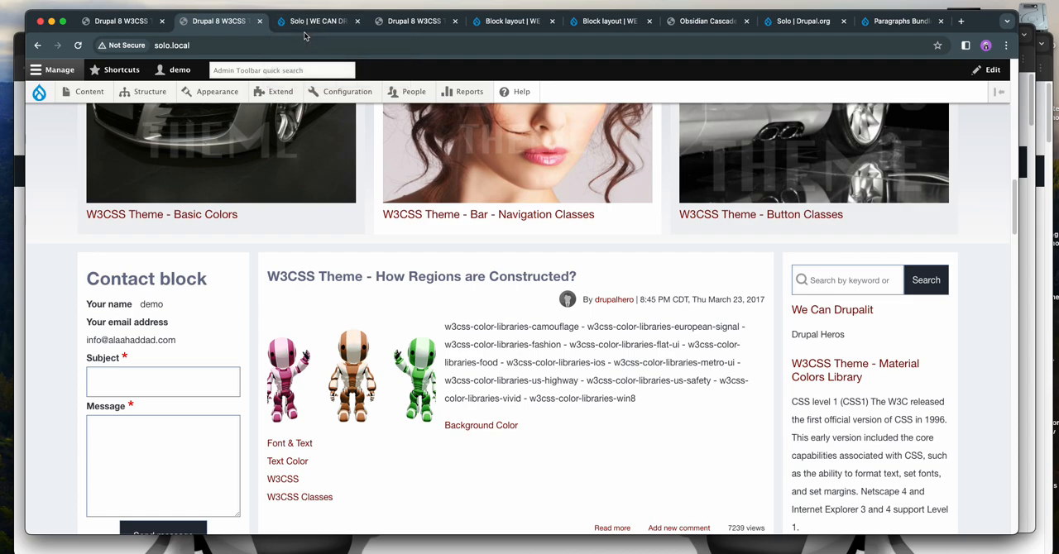
Set the corner rounding of the inside regions to 8px / 0.5rem in the Main Containers settings and save the configuration
{"action": "left_click", "coordinate": [307, 22]}
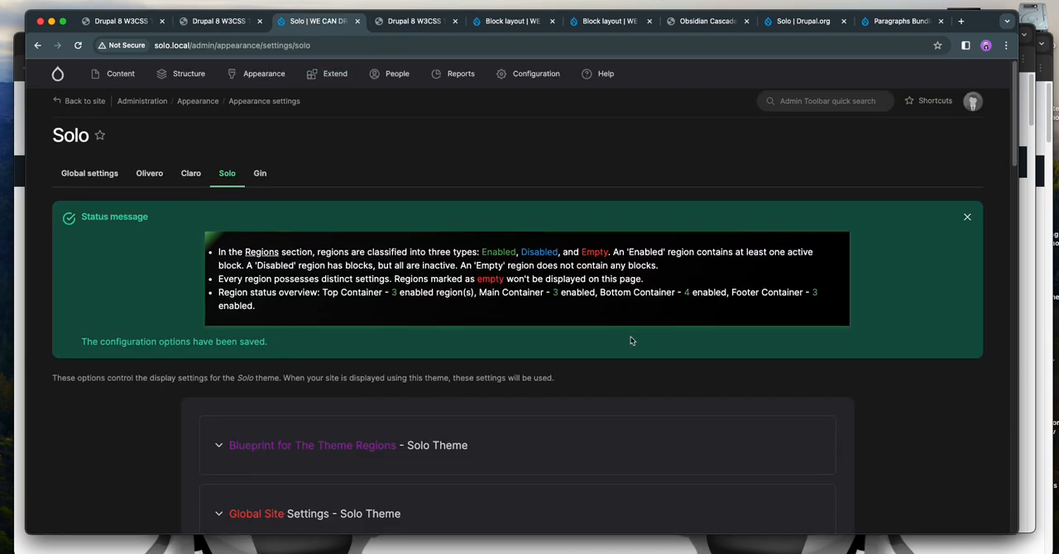
{"action": "scroll", "coordinate": [631, 339], "scroll_direction": "down", "scroll_amount": 5}
{"action": "scroll", "coordinate": [634, 343], "scroll_direction": "down", "scroll_amount": 6}
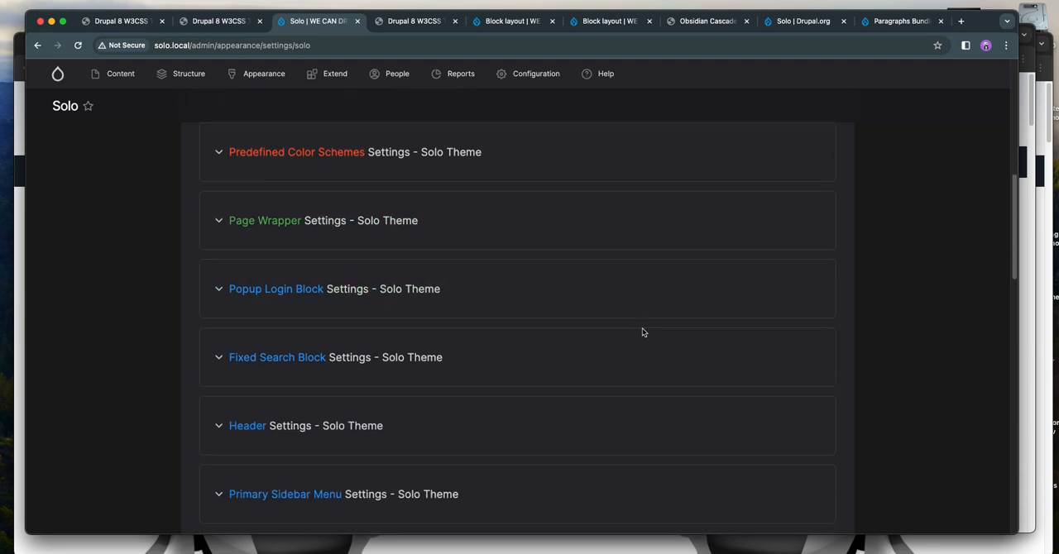
{"action": "scroll", "coordinate": [647, 328], "scroll_direction": "down", "scroll_amount": 6}
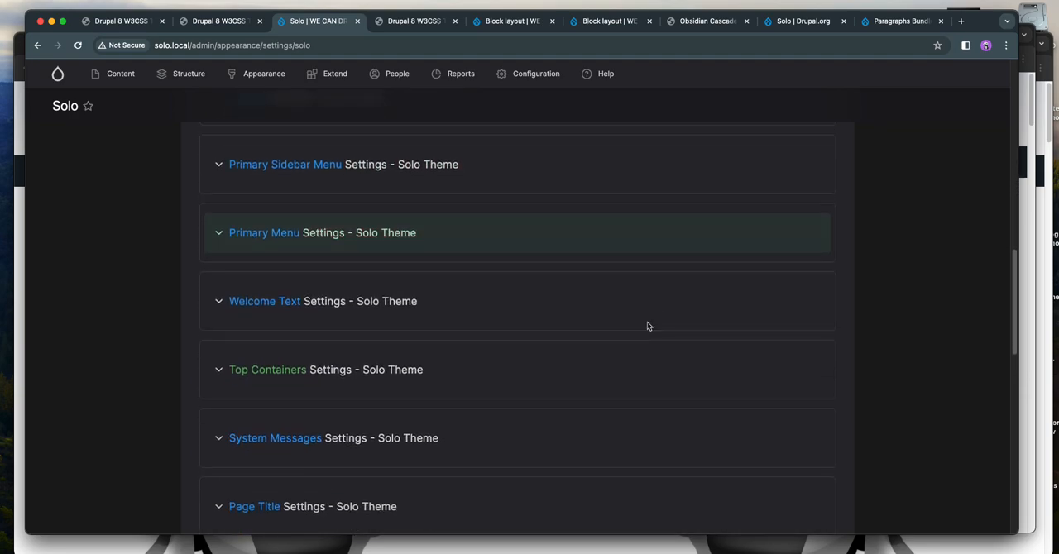
{"action": "scroll", "coordinate": [649, 325], "scroll_direction": "down", "scroll_amount": 6}
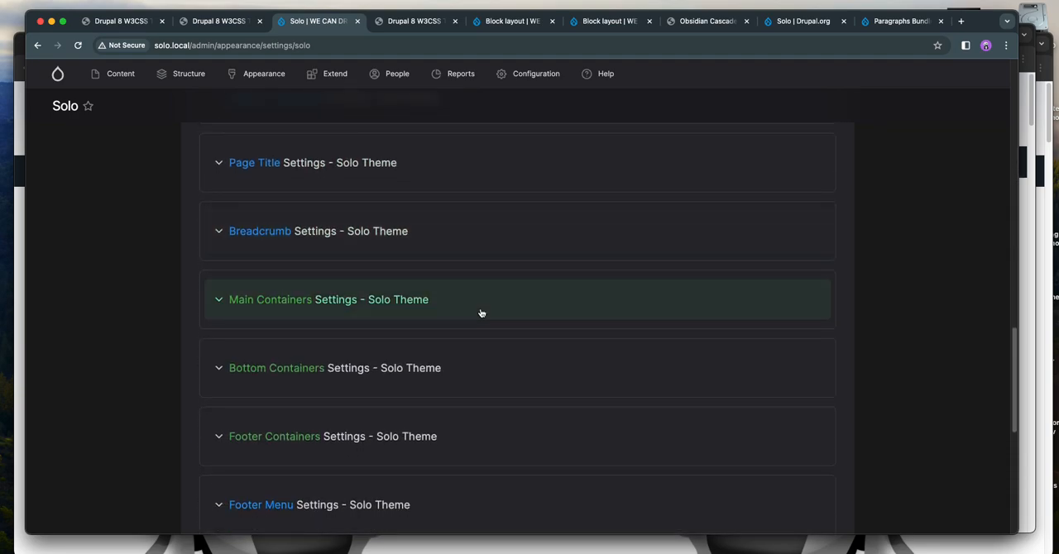
{"action": "left_click", "coordinate": [480, 311]}
{"action": "scroll", "coordinate": [581, 369], "scroll_direction": "down", "scroll_amount": 4}
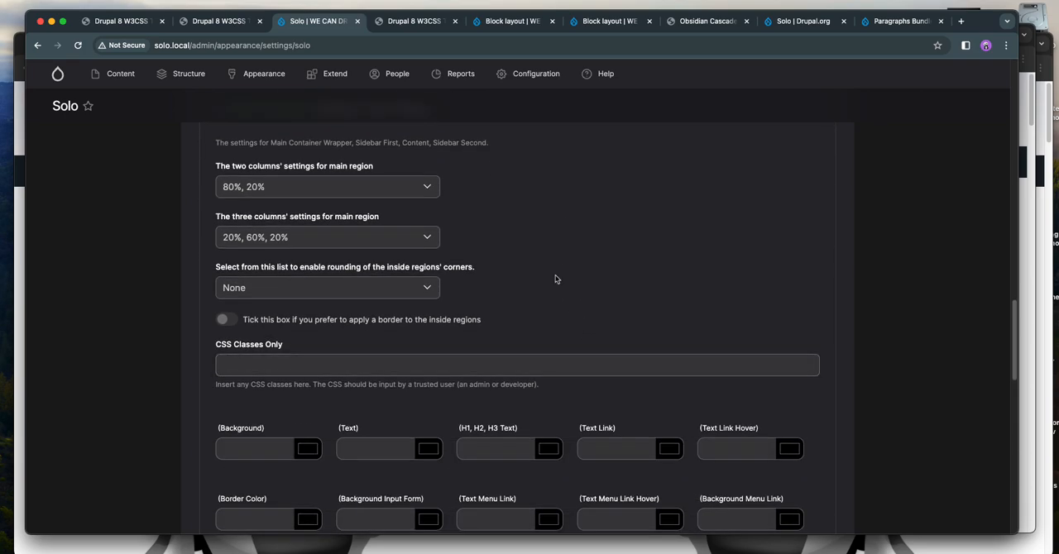
{"action": "scroll", "coordinate": [558, 281], "scroll_direction": "up", "scroll_amount": 1}
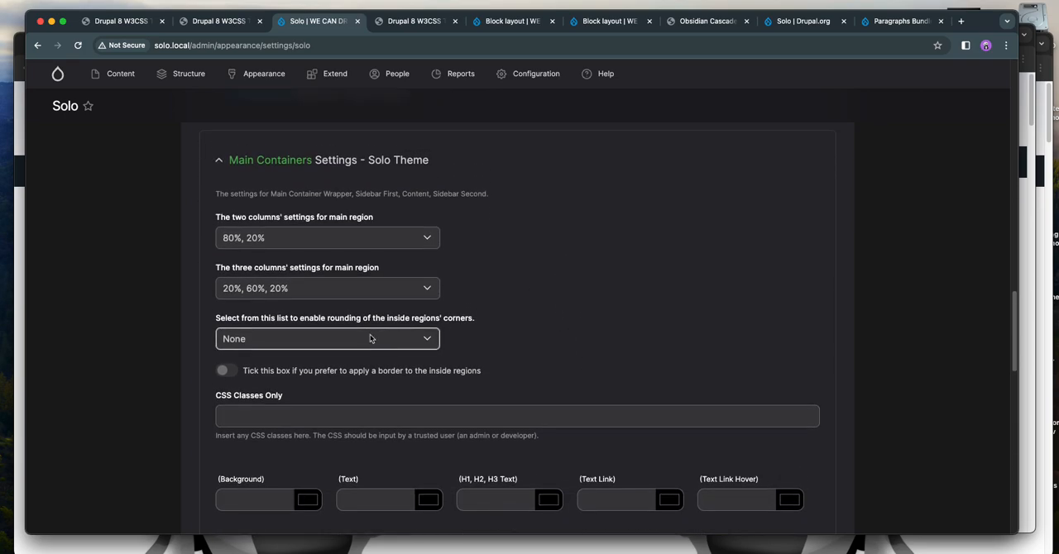
{"action": "left_click", "coordinate": [368, 342]}
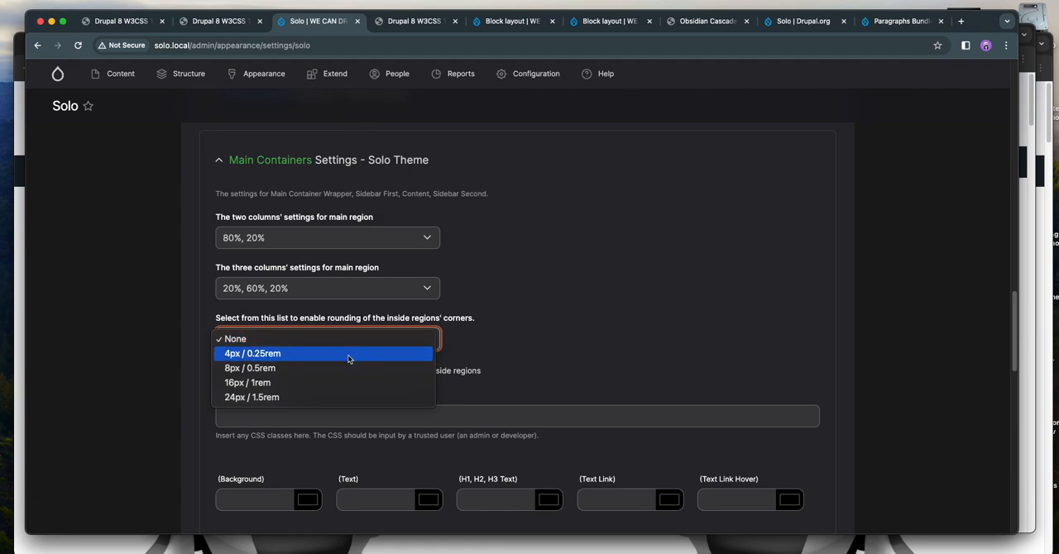
{"action": "left_click", "coordinate": [346, 373]}
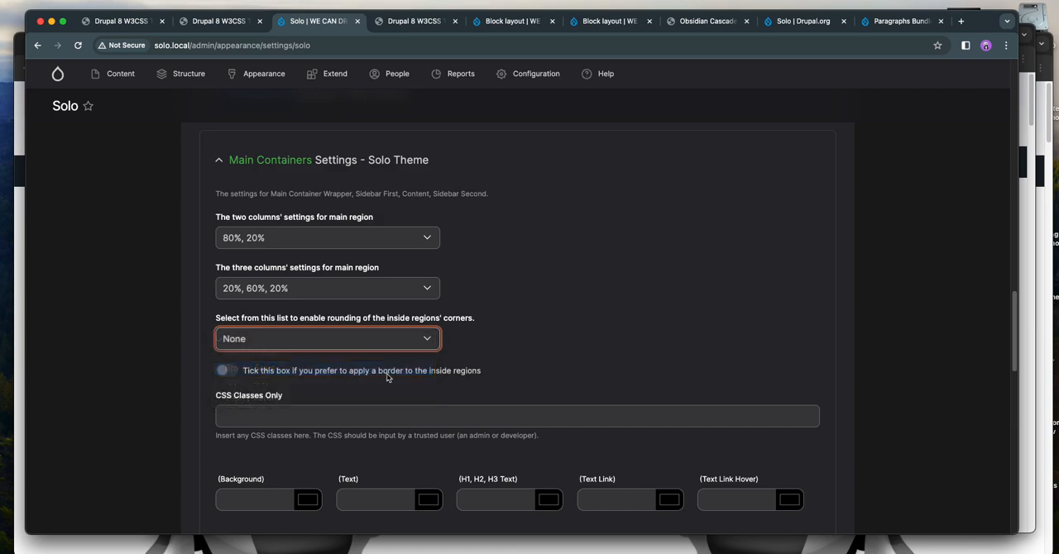
{"action": "scroll", "coordinate": [513, 320], "scroll_direction": "down", "scroll_amount": 15}
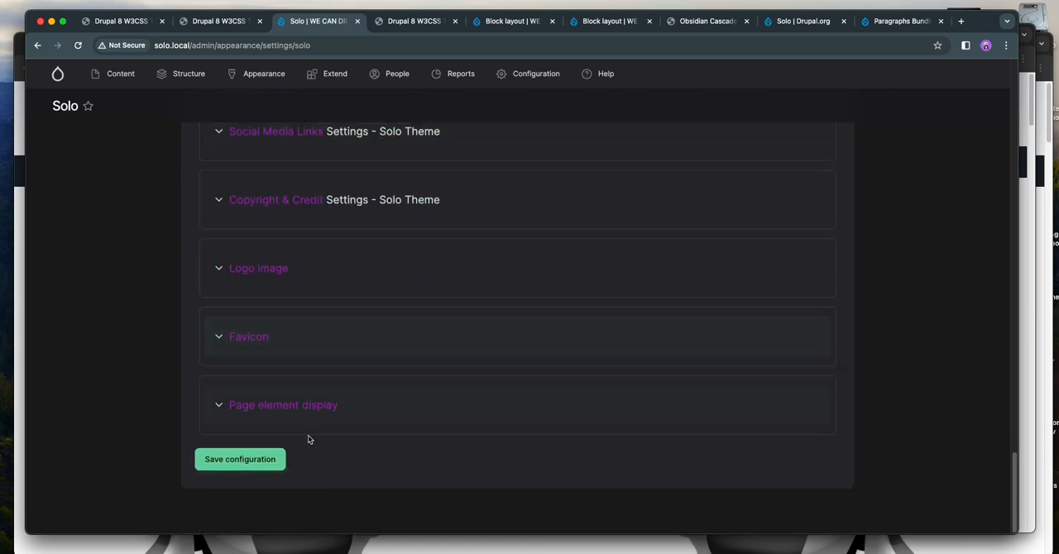
{"action": "left_click", "coordinate": [240, 460]}
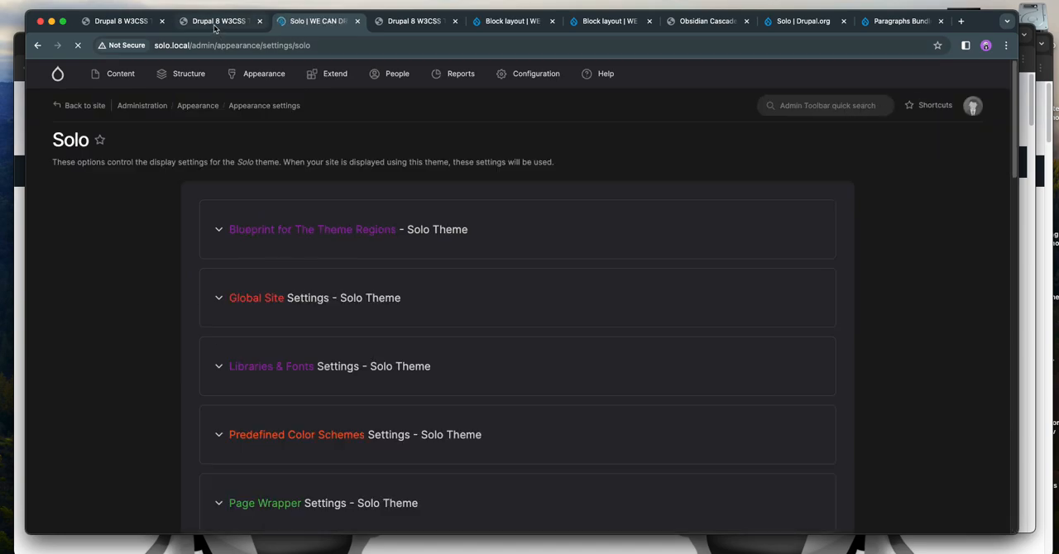
Reload the home page and check the corners of the sidebars and content in the main region
{"action": "key", "text": "ctrl+shift+Tab"}
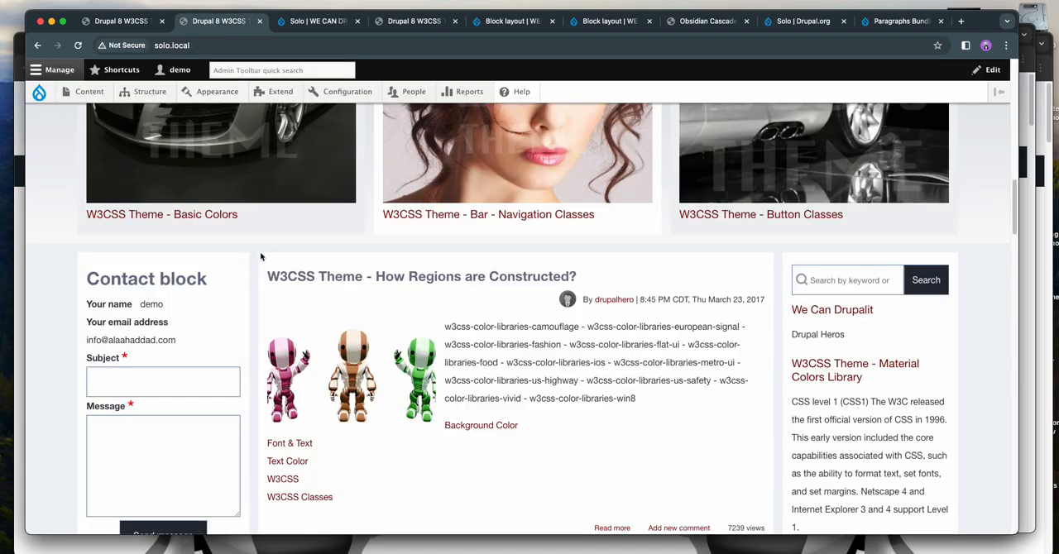
{"action": "left_click", "coordinate": [77, 46]}
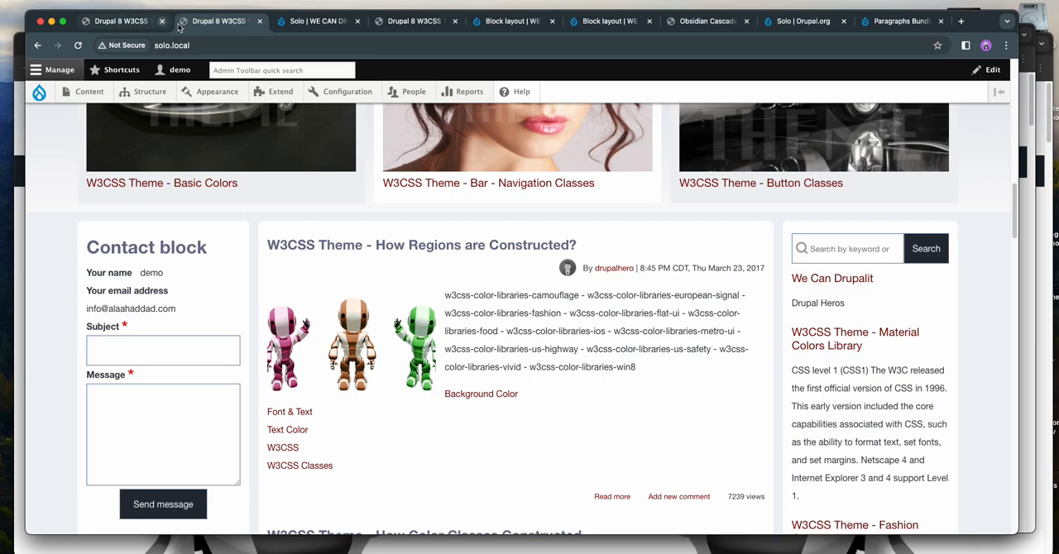
Set the Main Containers' inside region corner rounding to 24px / 1.5rem and save the Solo theme configuration
{"action": "left_click", "coordinate": [314, 21]}
{"action": "scroll", "coordinate": [430, 339], "scroll_direction": "down", "scroll_amount": 5}
{"action": "scroll", "coordinate": [449, 351], "scroll_direction": "down", "scroll_amount": 8}
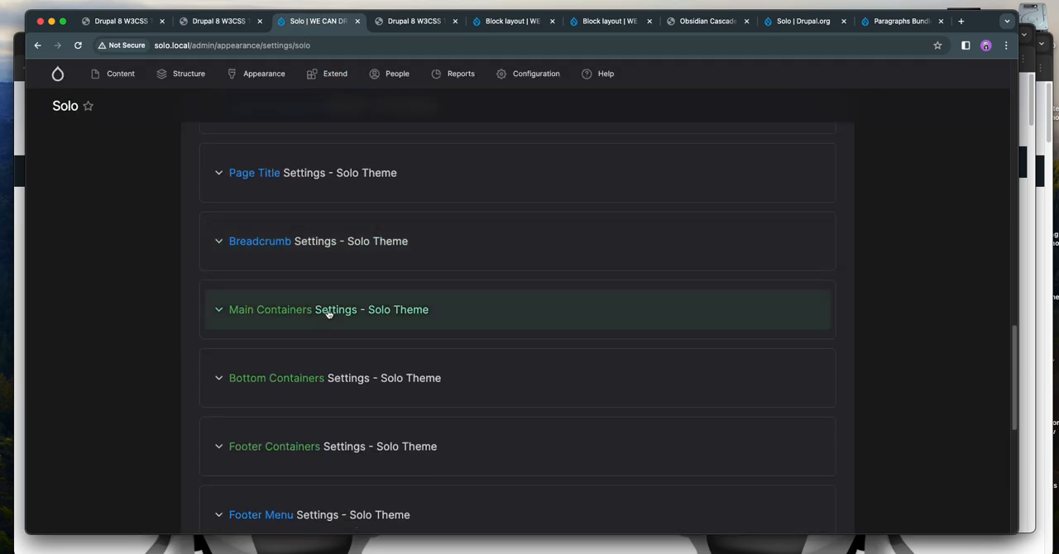
{"action": "left_click", "coordinate": [397, 312]}
{"action": "scroll", "coordinate": [328, 290], "scroll_direction": "down", "scroll_amount": 3}
{"action": "left_click", "coordinate": [279, 275]}
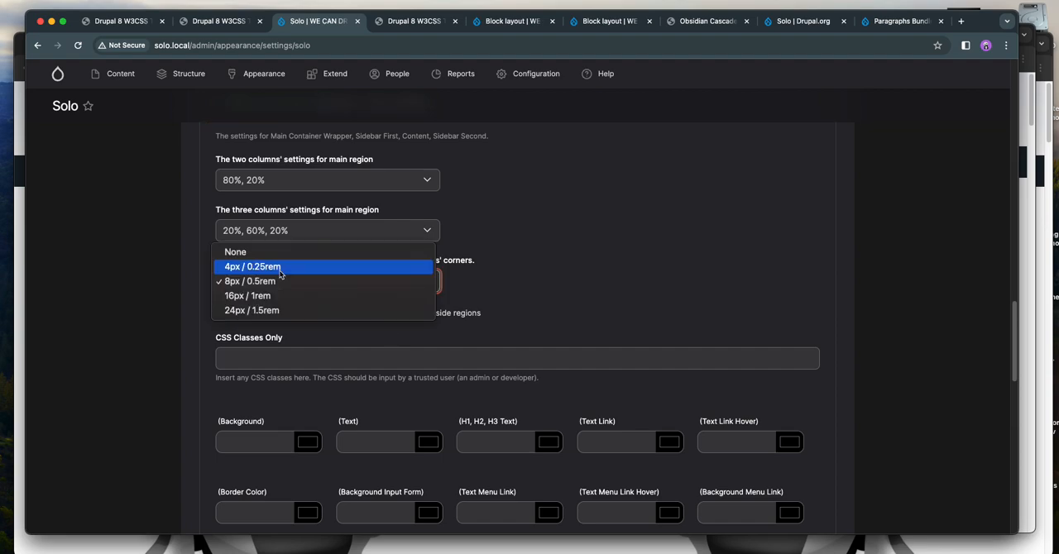
{"action": "left_click", "coordinate": [280, 311]}
{"action": "scroll", "coordinate": [91, 288], "scroll_direction": "down", "scroll_amount": 2}
{"action": "scroll", "coordinate": [91, 289], "scroll_direction": "down", "scroll_amount": 10}
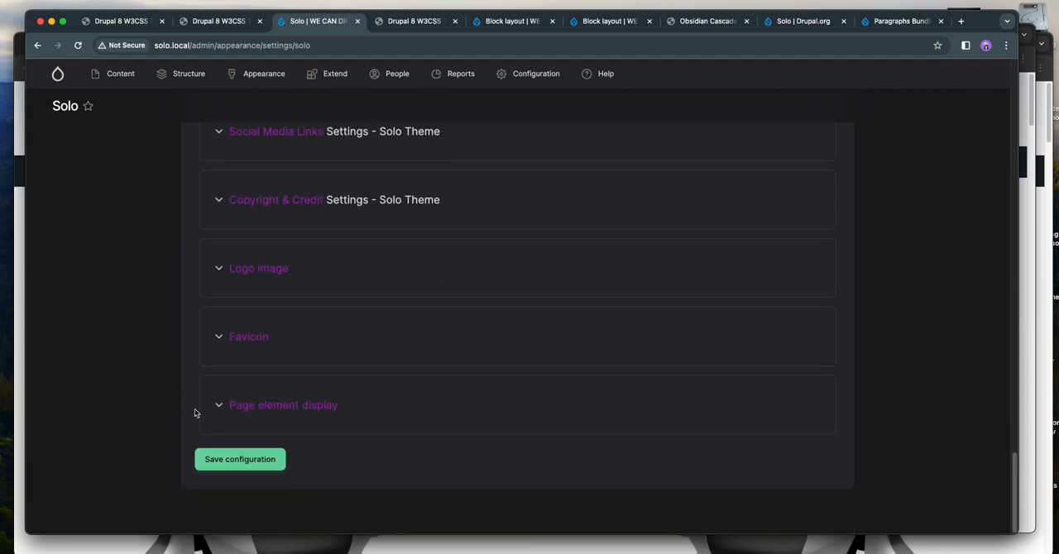
{"action": "left_click", "coordinate": [273, 461]}
Reload the home page and examine the upper and lower corners of the three main region columns
{"action": "left_click", "coordinate": [215, 25]}
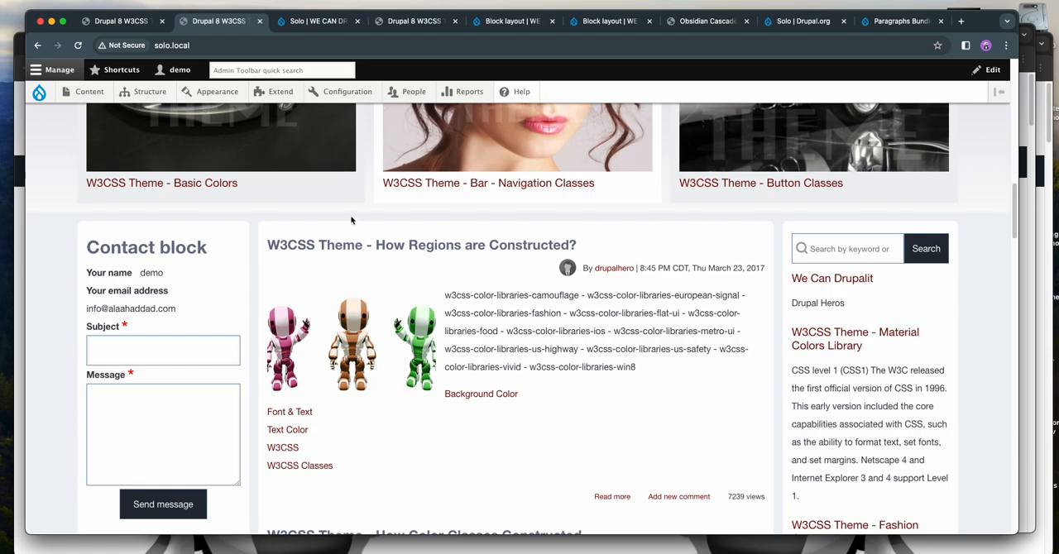
{"action": "key", "text": "super+r"}
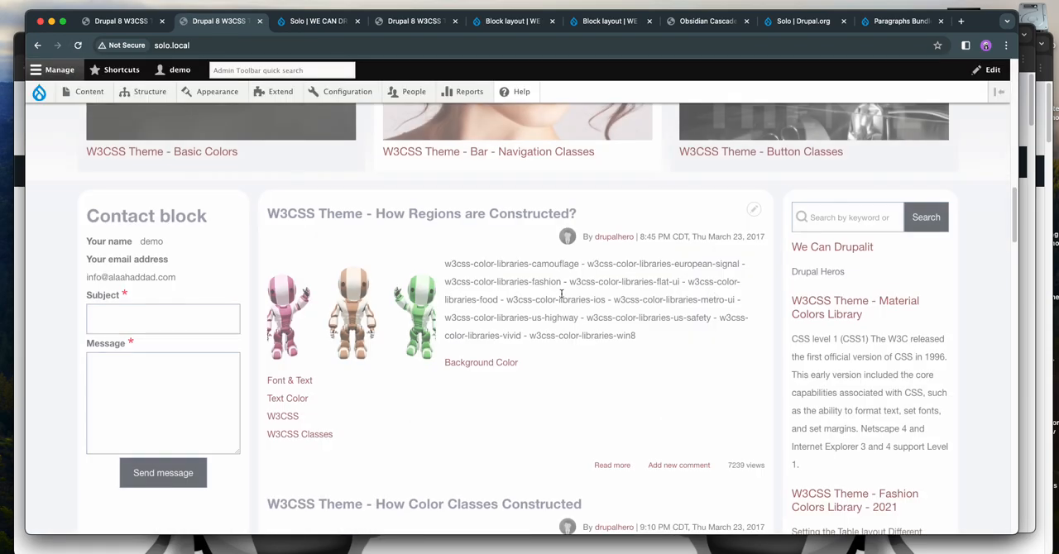
{"action": "scroll", "coordinate": [447, 263], "scroll_direction": "down", "scroll_amount": 15}
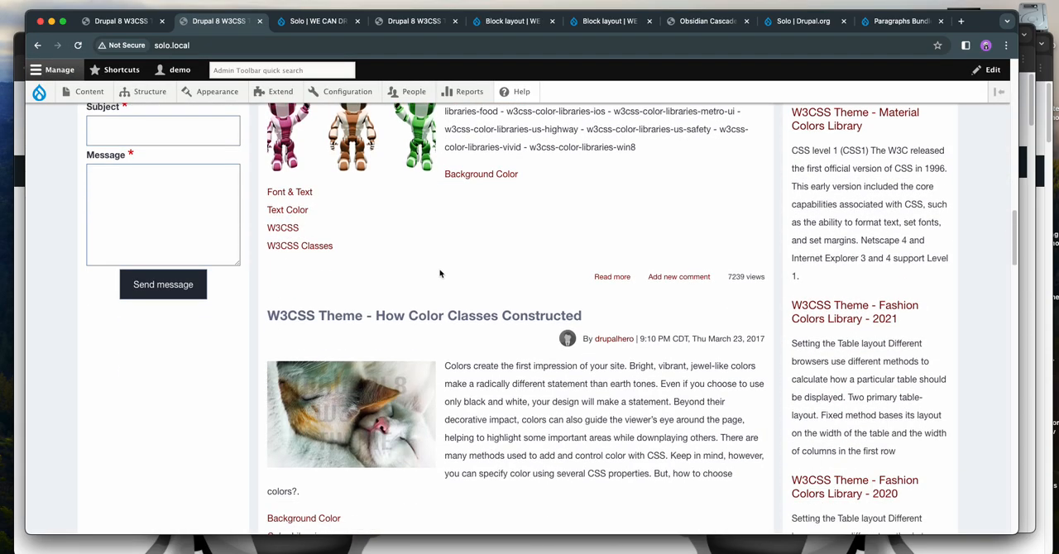
{"action": "scroll", "coordinate": [455, 263], "scroll_direction": "down", "scroll_amount": 10}
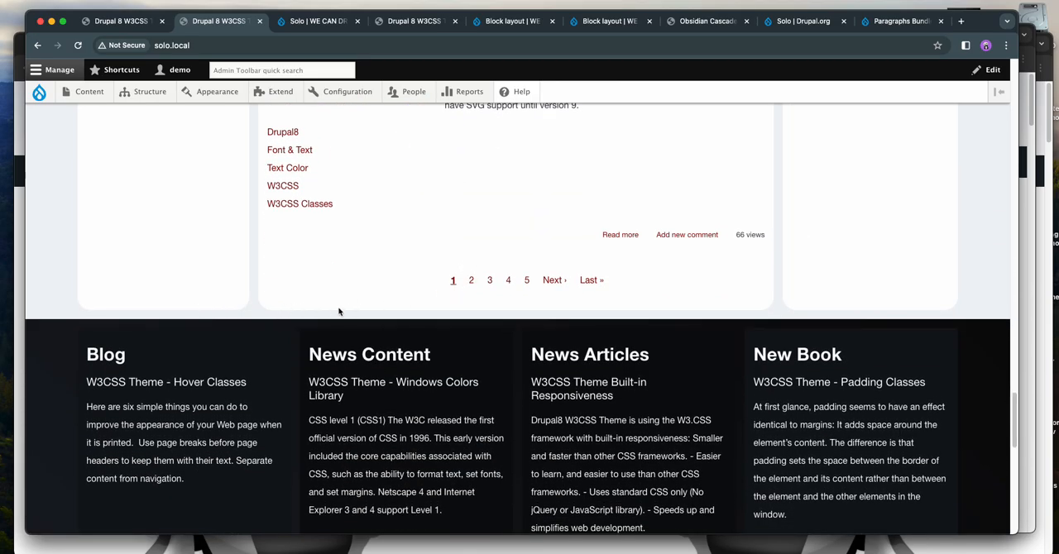
{"action": "scroll", "coordinate": [337, 312], "scroll_direction": "up", "scroll_amount": 20}
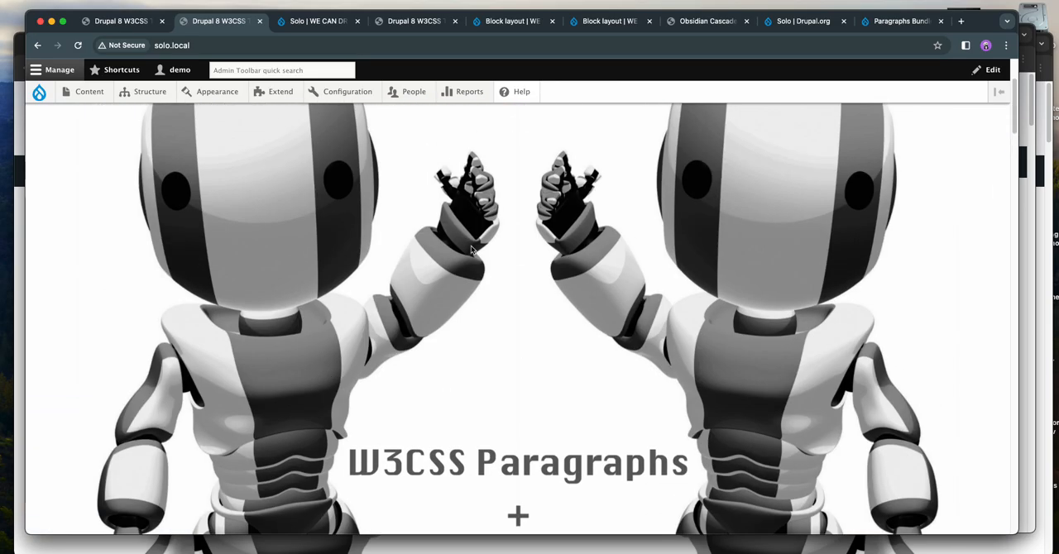